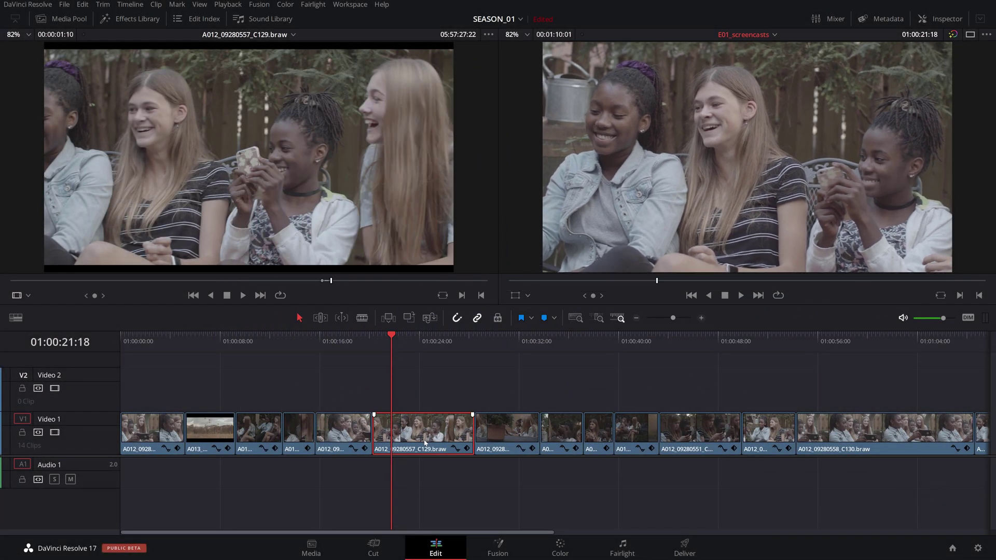
- Select the short timeline clip, switch to the Color page and label node 01 'exposure'
{"action": "left_click", "coordinate": [501, 439]}
{"action": "left_click", "coordinate": [571, 438]}
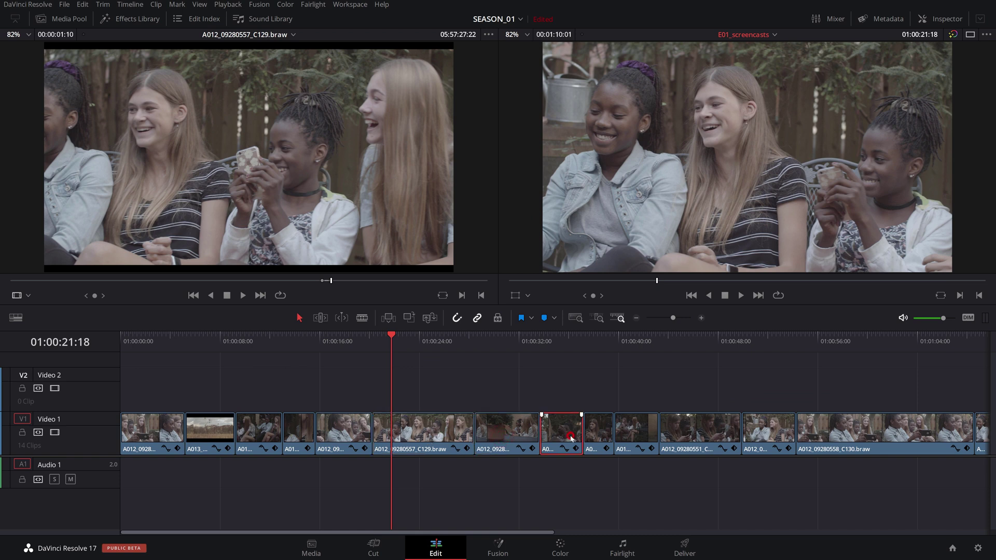
{"action": "left_click", "coordinate": [563, 550]}
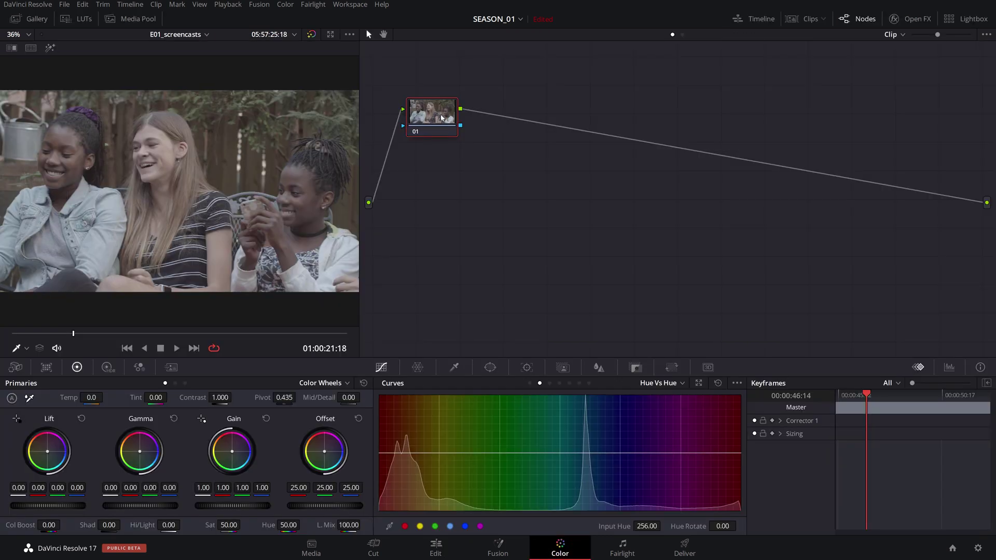
{"action": "right_click", "coordinate": [441, 115]}
{"action": "left_click", "coordinate": [463, 137]}
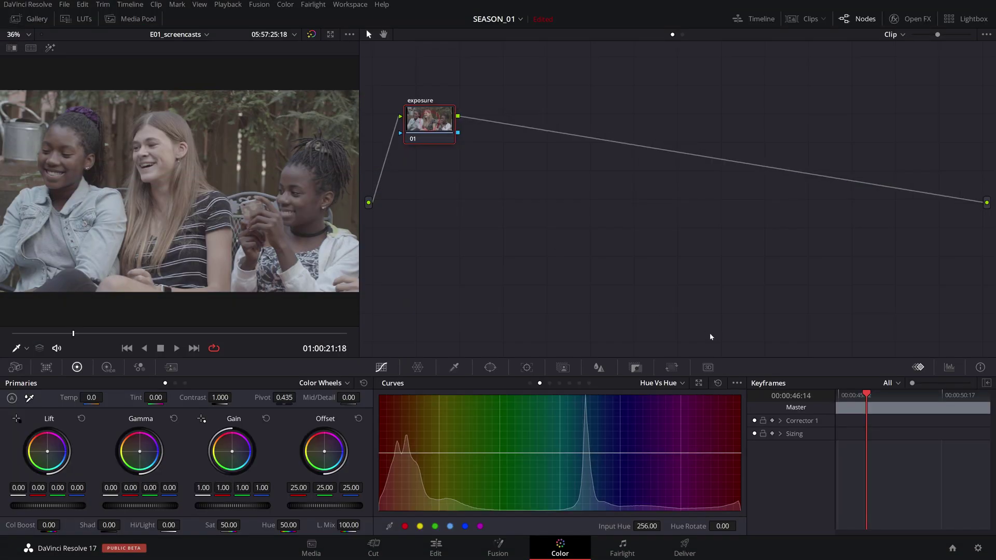
- Show the Scopes panel, preview Parade and Vectorscope, then settle on Waveform
{"action": "left_click", "coordinate": [949, 368]}
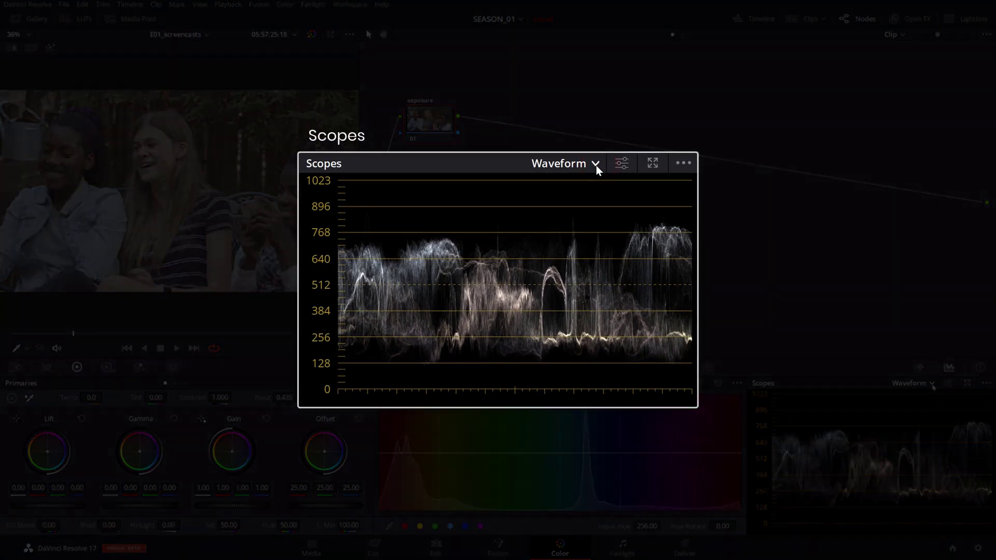
{"action": "left_click", "coordinate": [932, 385]}
{"action": "left_click", "coordinate": [922, 400]}
{"action": "left_click", "coordinate": [932, 384]}
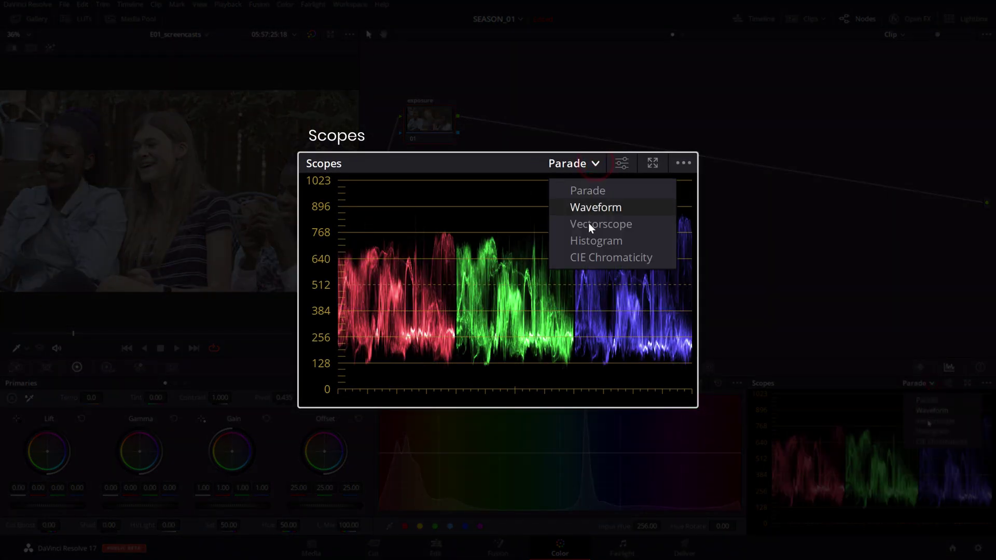
{"action": "left_click", "coordinate": [929, 421]}
{"action": "left_click", "coordinate": [933, 384]}
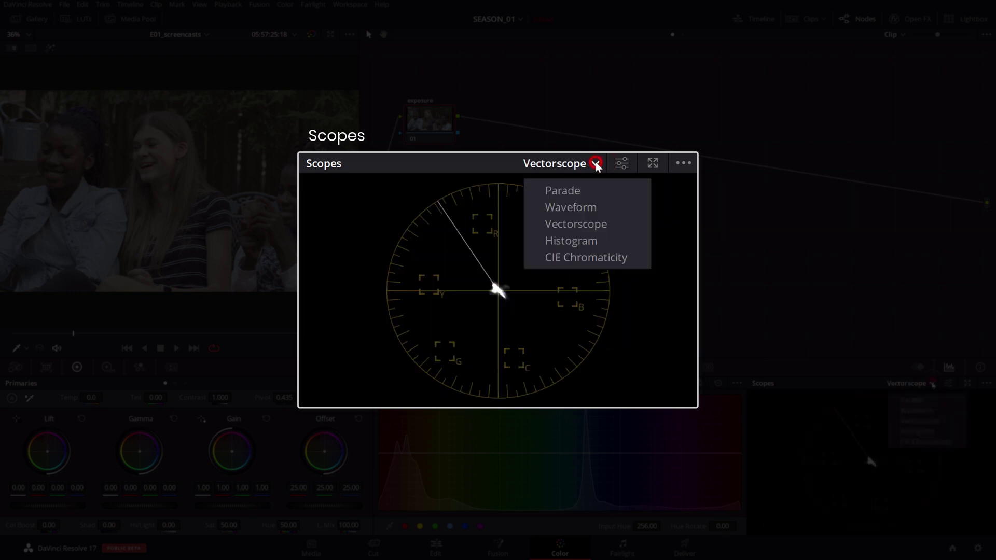
{"action": "left_click", "coordinate": [915, 411]}
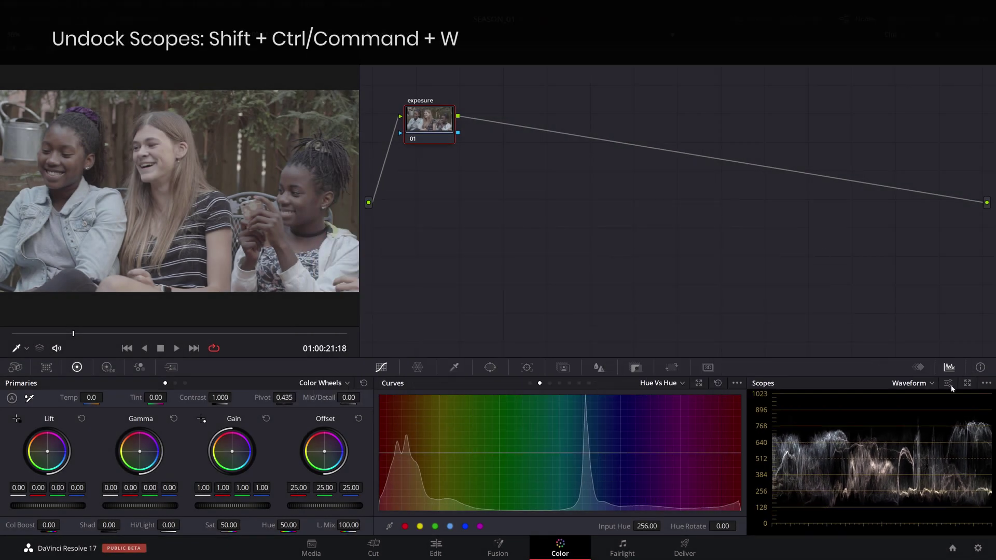
- Undock the scopes into a floating four-up Waveform, Parade, Vectorscope and Histogram window
{"action": "left_click", "coordinate": [967, 383]}
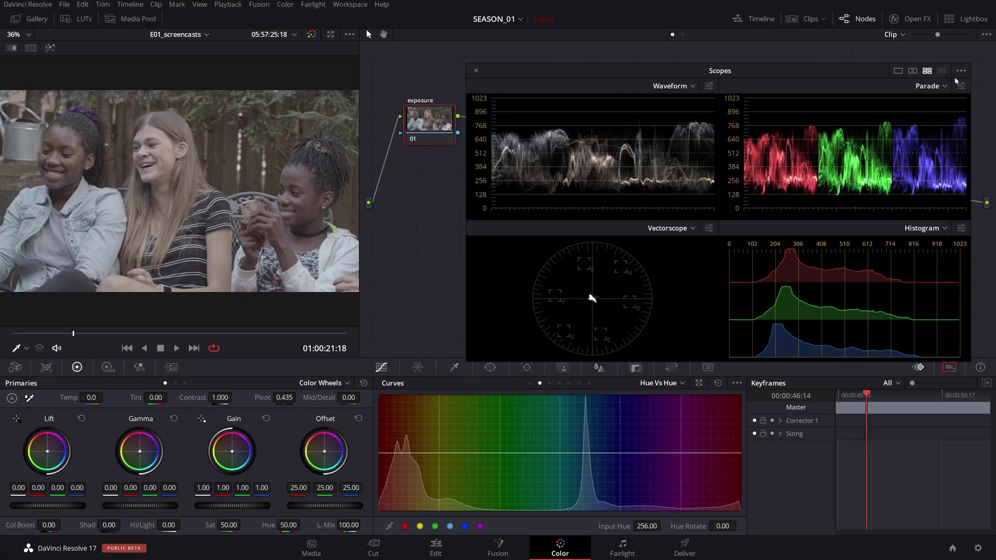
{"action": "left_click", "coordinate": [962, 71]}
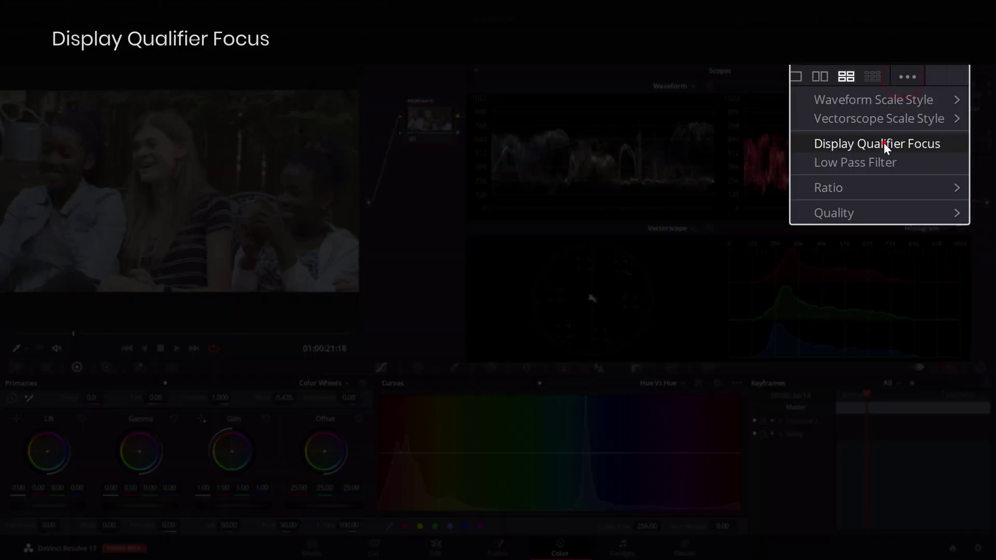
- Enable Display Qualifier Focus in the scopes options menu
{"action": "left_click", "coordinate": [883, 143]}
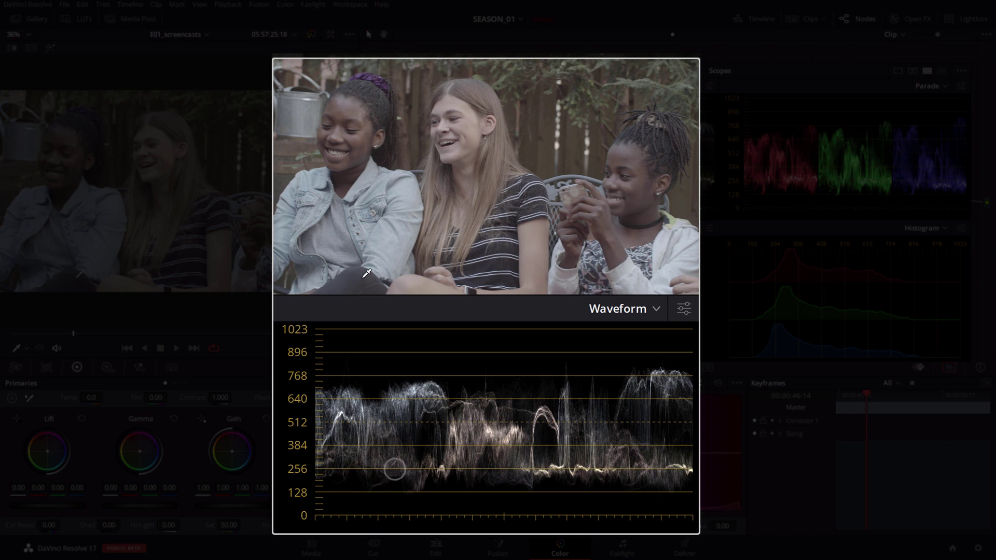
{"action": "left_click", "coordinate": [681, 309]}
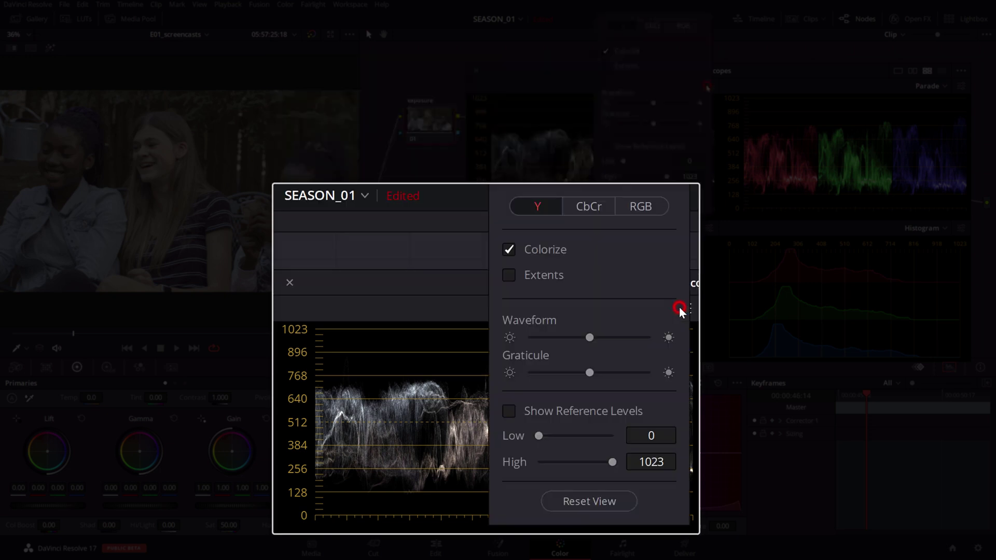
- Switch the waveform to colourised RGB traces and close its settings
{"action": "left_click", "coordinate": [642, 206]}
{"action": "left_click", "coordinate": [426, 281]}
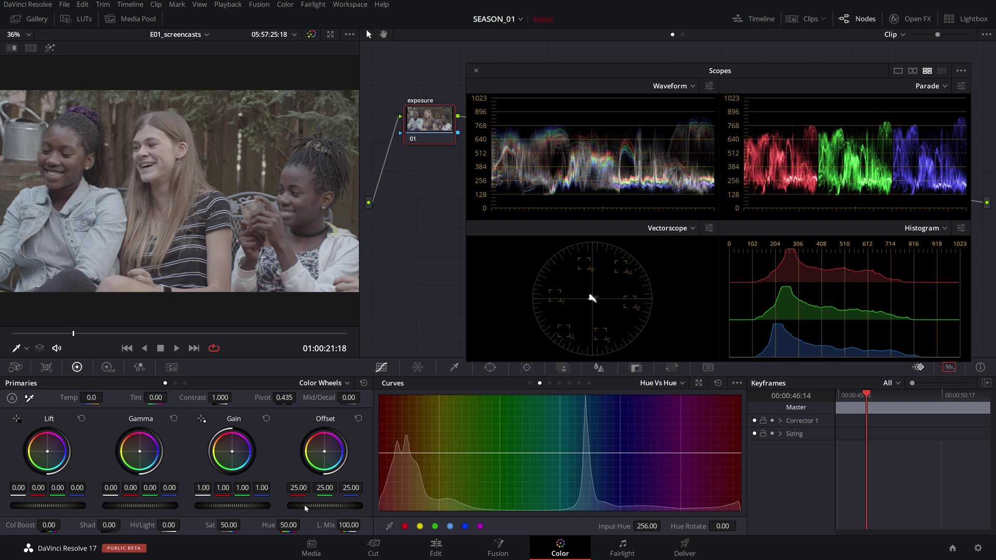
- Test a brighter Offset, then raise the exposure node's Contrast to 1.388 at Pivot 0.435
{"action": "mouse_move", "coordinate": [305, 508]}
{"action": "left_mouse_down"}
{"action": "mouse_move", "coordinate": [323, 508]}
{"action": "mouse_move", "coordinate": [301, 508]}
{"action": "mouse_move", "coordinate": [319, 524]}
{"action": "mouse_move", "coordinate": [294, 525]}
{"action": "mouse_move", "coordinate": [309, 525]}
{"action": "left_mouse_up"}
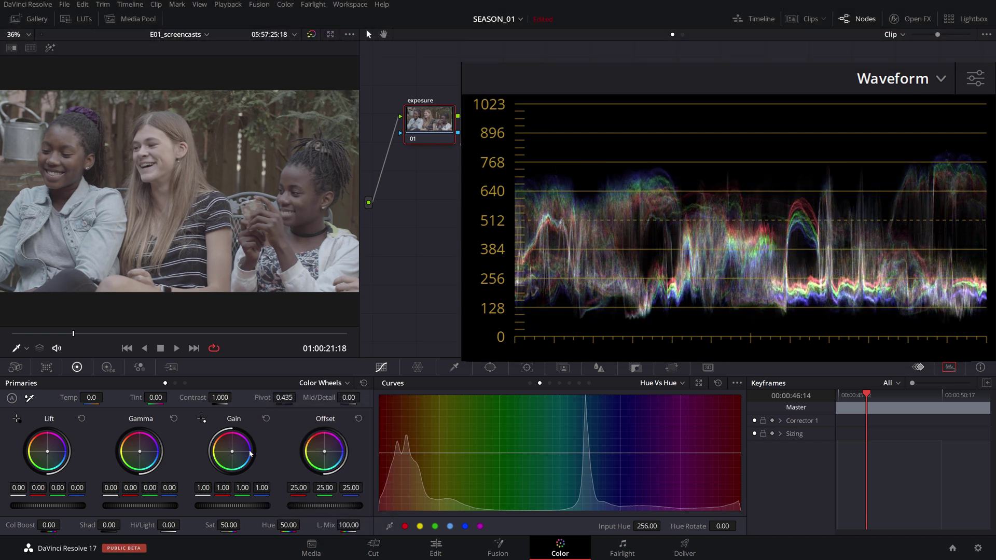
{"action": "mouse_move", "coordinate": [218, 398]}
{"action": "left_mouse_down"}
{"action": "mouse_move", "coordinate": [301, 397]}
{"action": "mouse_move", "coordinate": [272, 397]}
{"action": "left_mouse_up"}
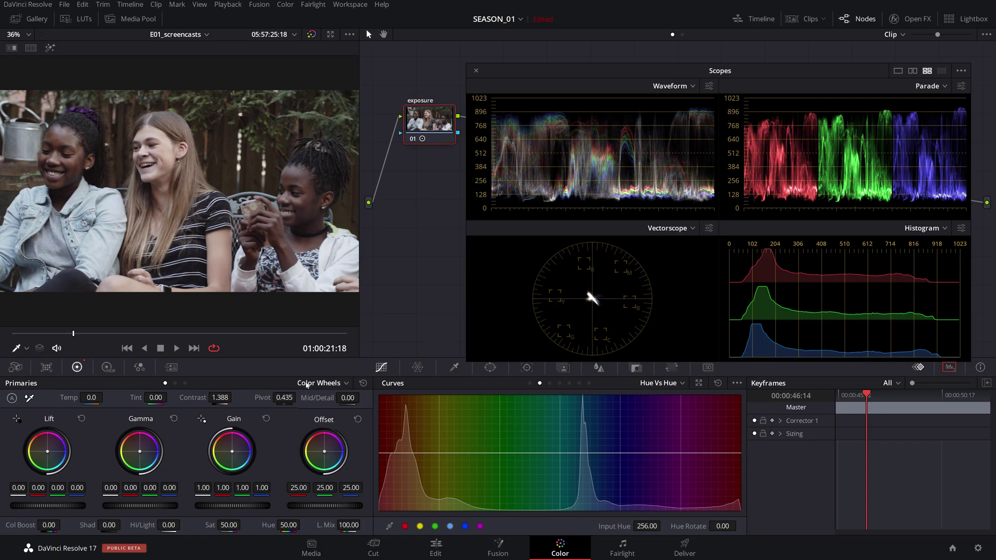
{"action": "left_click", "coordinate": [307, 384]}
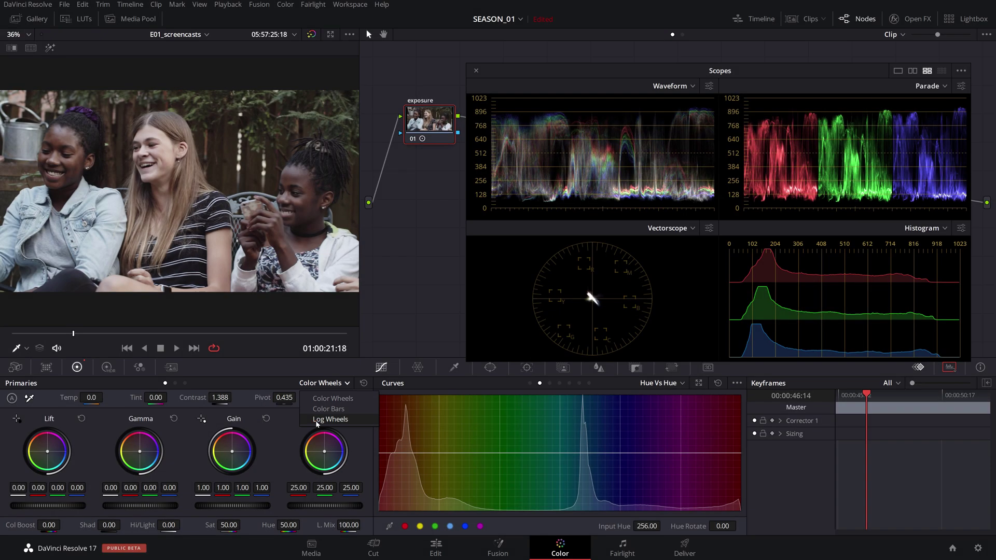
- In Log Wheels, set Shadow to -0.04, Highlights to 0.09 and Low Range to 0.157
{"action": "left_click", "coordinate": [291, 433]}
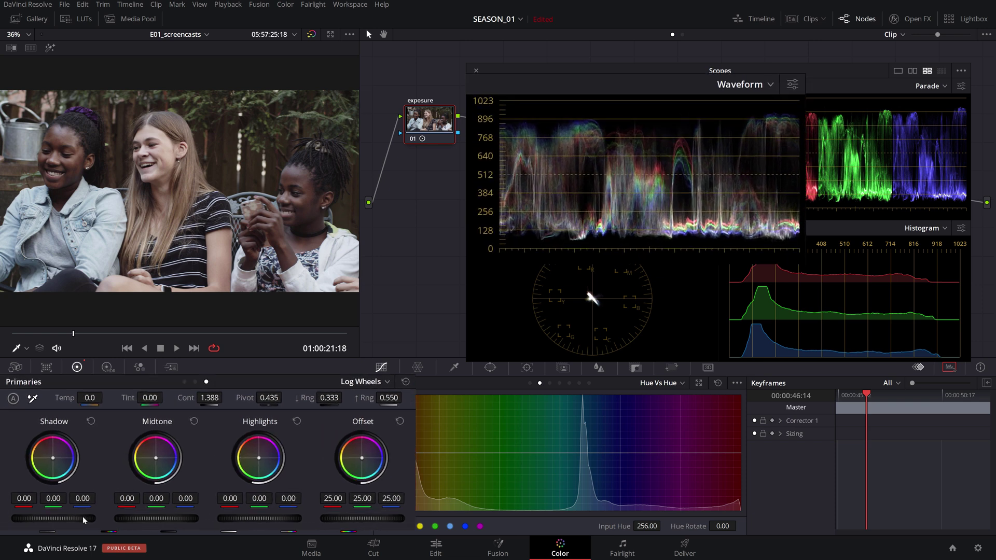
{"action": "mouse_move", "coordinate": [84, 519]}
{"action": "left_mouse_down"}
{"action": "mouse_move", "coordinate": [72, 519]}
{"action": "mouse_move", "coordinate": [111, 550]}
{"action": "left_mouse_up"}
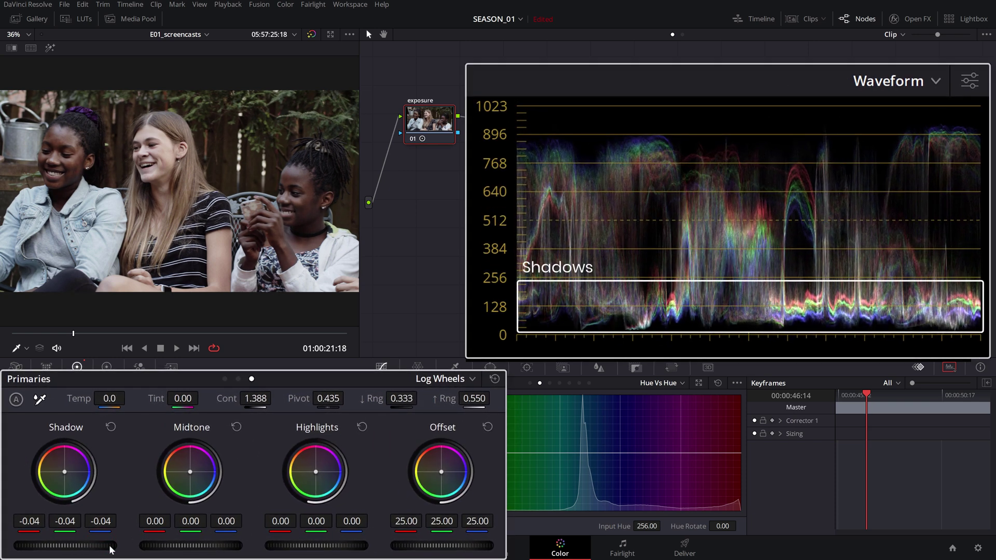
{"action": "left_click_drag", "start_coordinate": [296, 546], "coordinate": [309, 546]}
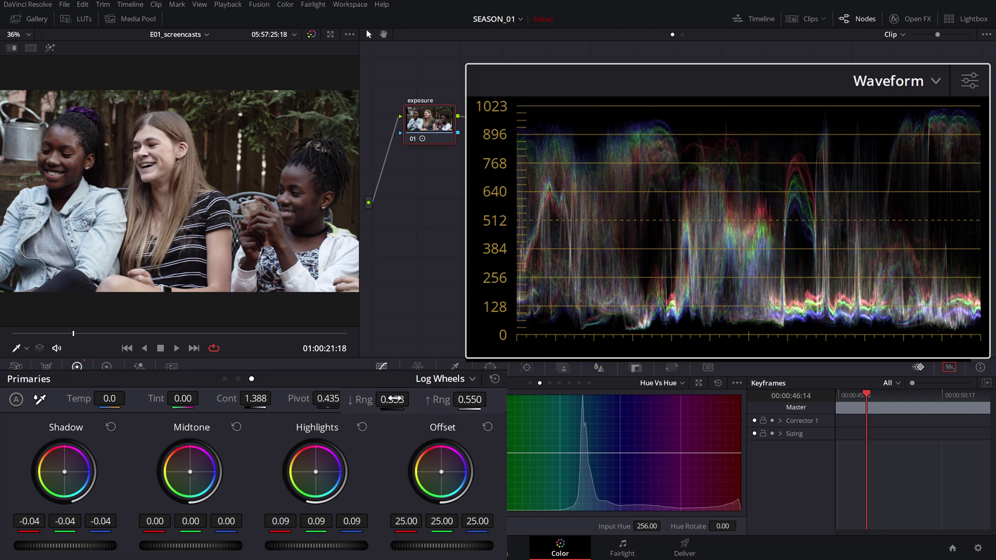
{"action": "left_click_drag", "start_coordinate": [392, 398], "coordinate": [373, 402]}
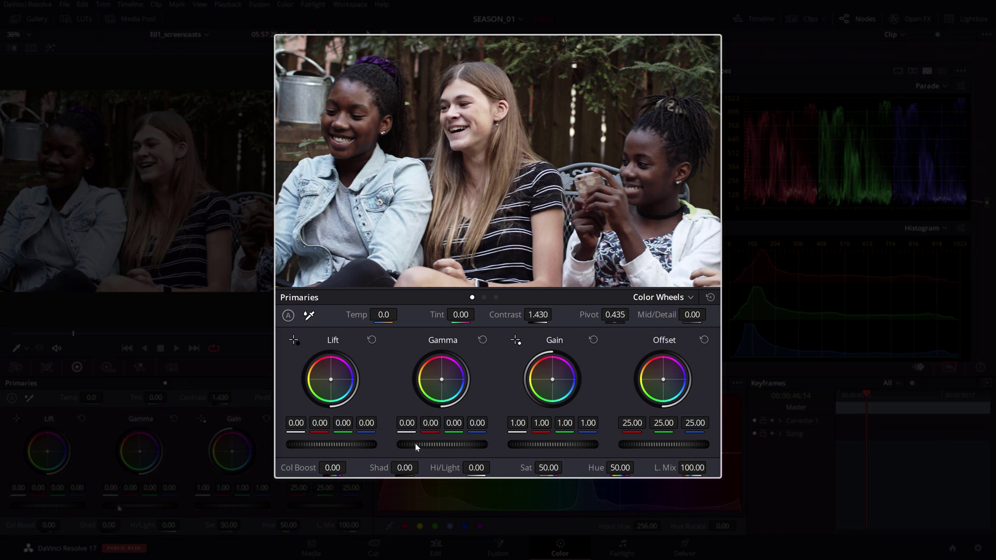
- Adjust the master wheels to Gamma 0.02, Lift -0.01 and Gain 1.04
{"action": "left_click_drag", "start_coordinate": [415, 444], "coordinate": [434, 445]}
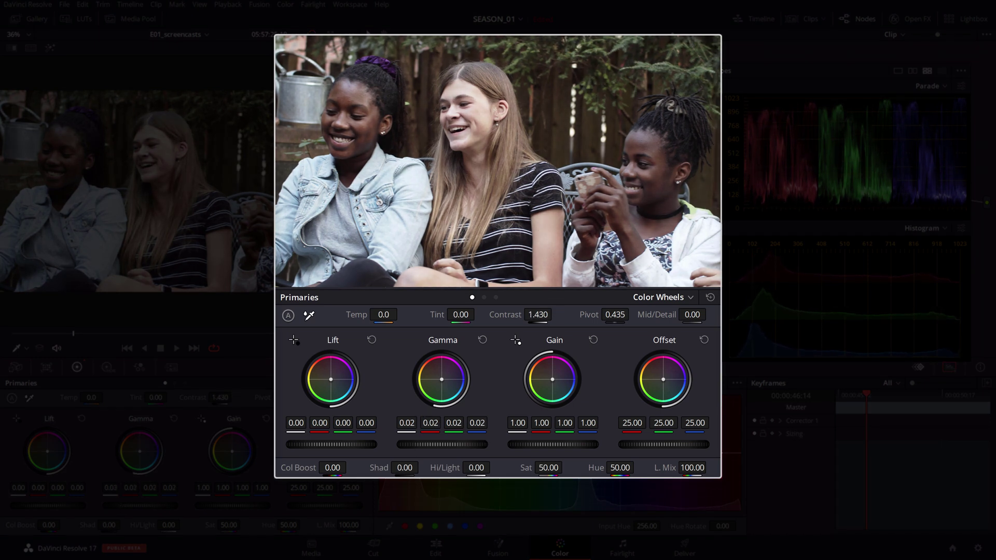
{"action": "left_click_drag", "start_coordinate": [363, 445], "coordinate": [353, 444]}
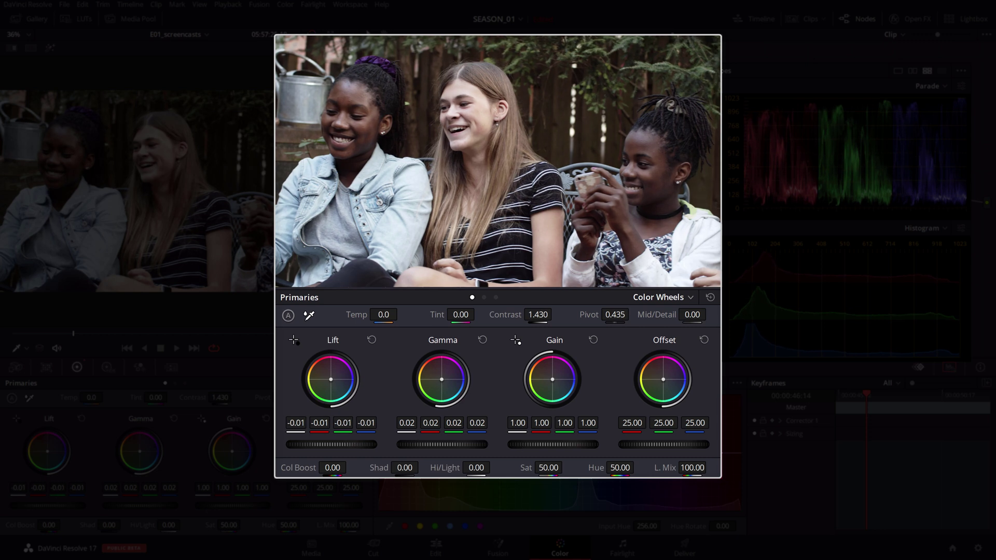
{"action": "left_click_drag", "start_coordinate": [554, 445], "coordinate": [561, 445]}
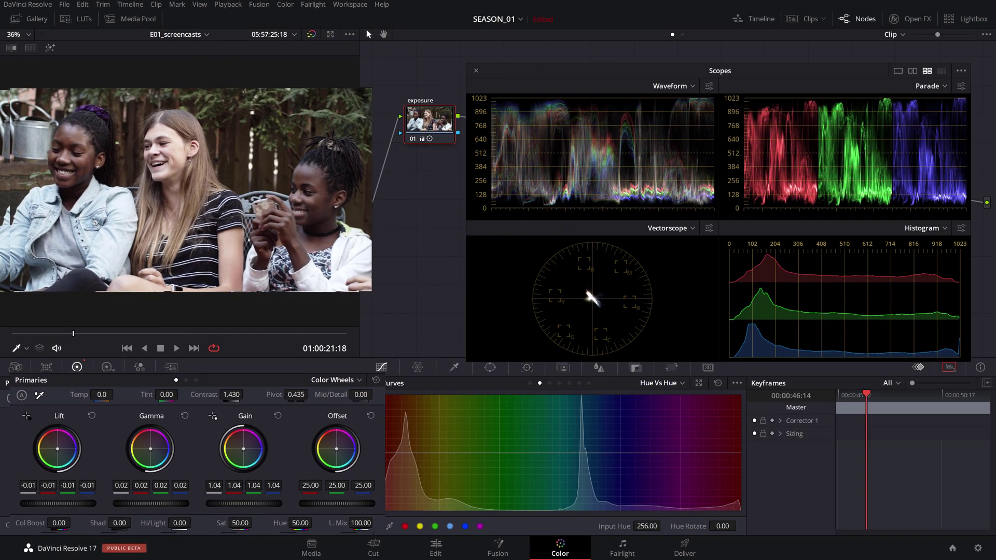
{"action": "left_click_drag", "start_coordinate": [229, 506], "coordinate": [228, 506]}
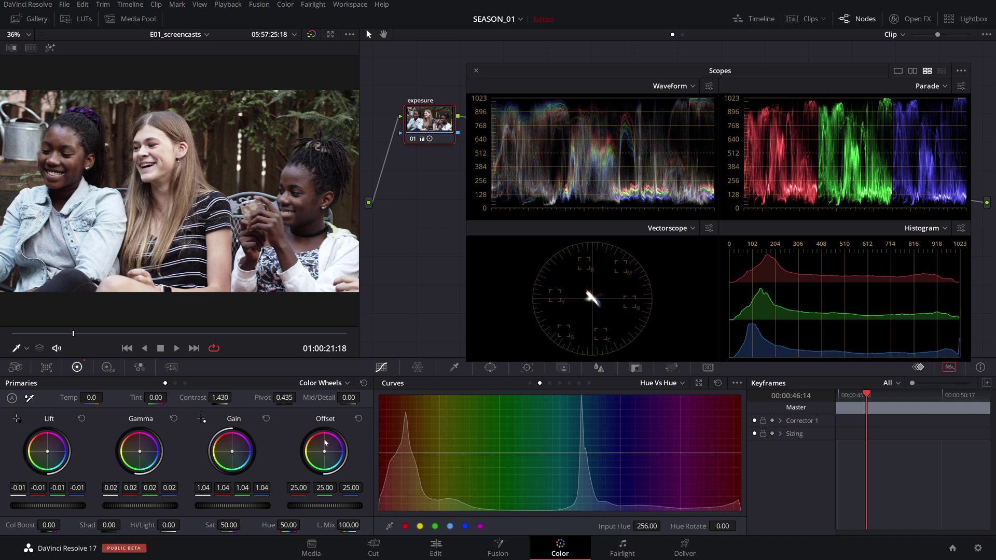
- Switch the primaries back to Log Wheels to review the log values
{"action": "left_click", "coordinate": [341, 384]}
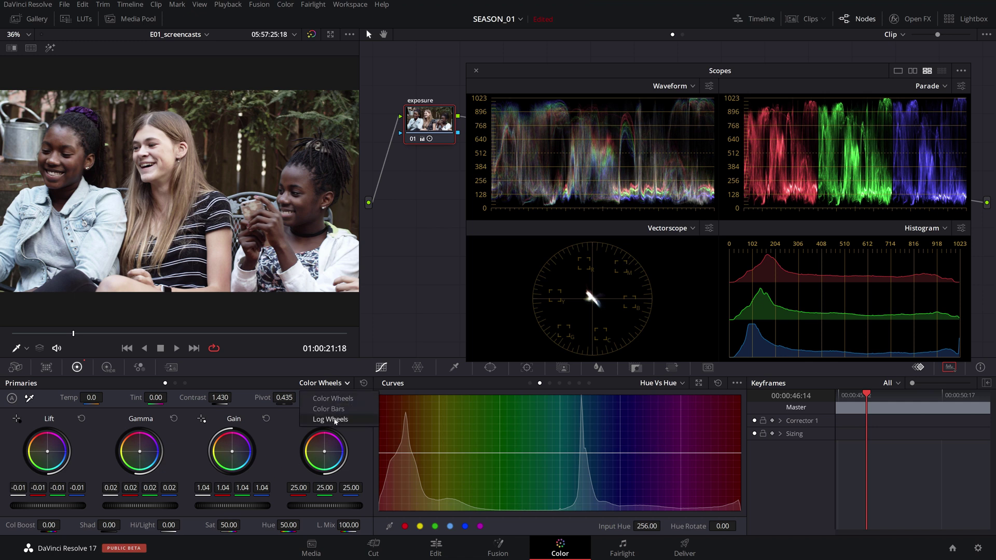
{"action": "left_click", "coordinate": [335, 421]}
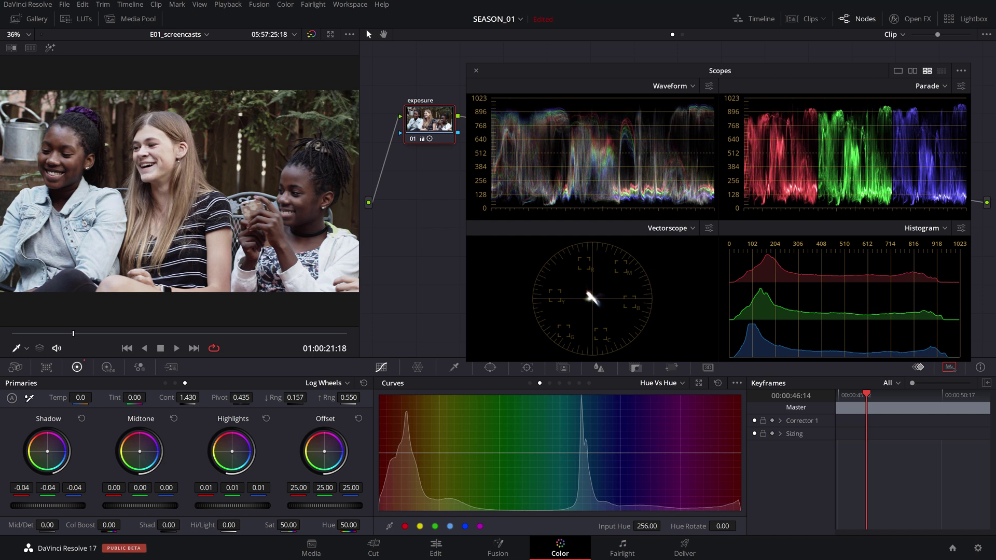